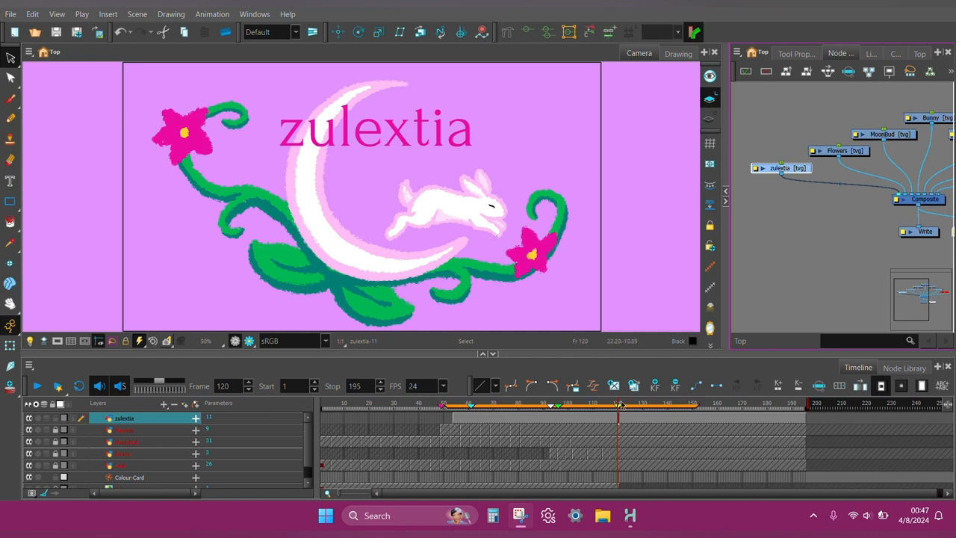
Go to frame 54 and add a Transparency node from the Node Library favorites below the zulextia drawing node
drag(618, 404, 454, 420)
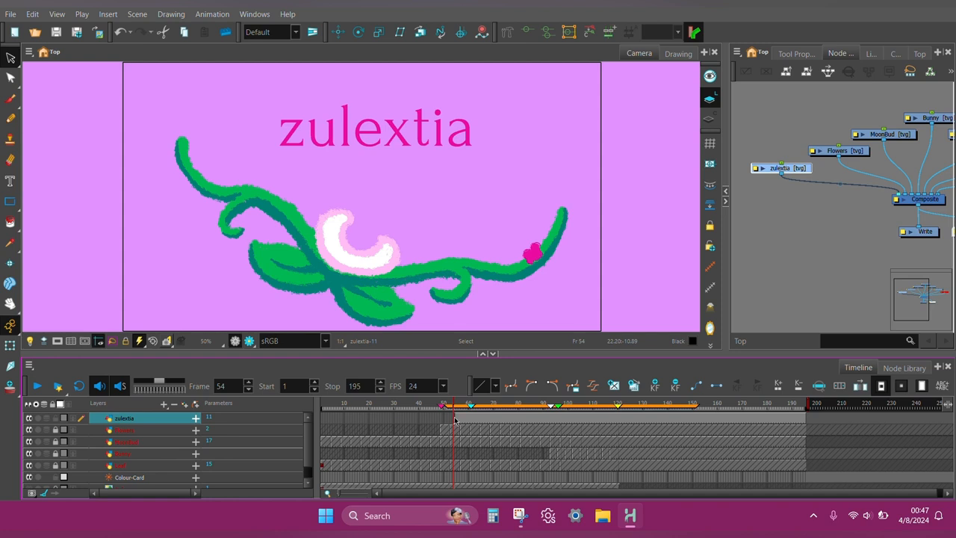
click(901, 367)
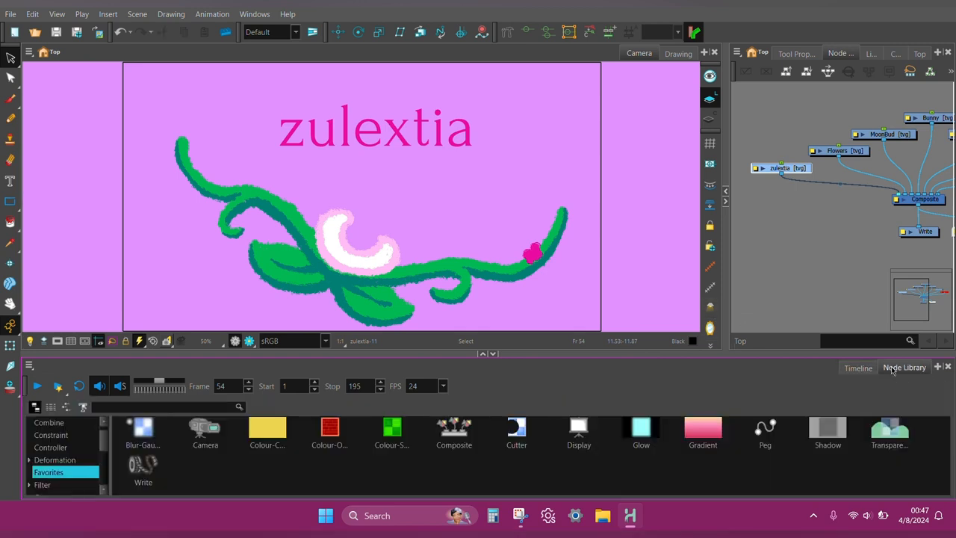
click(887, 431)
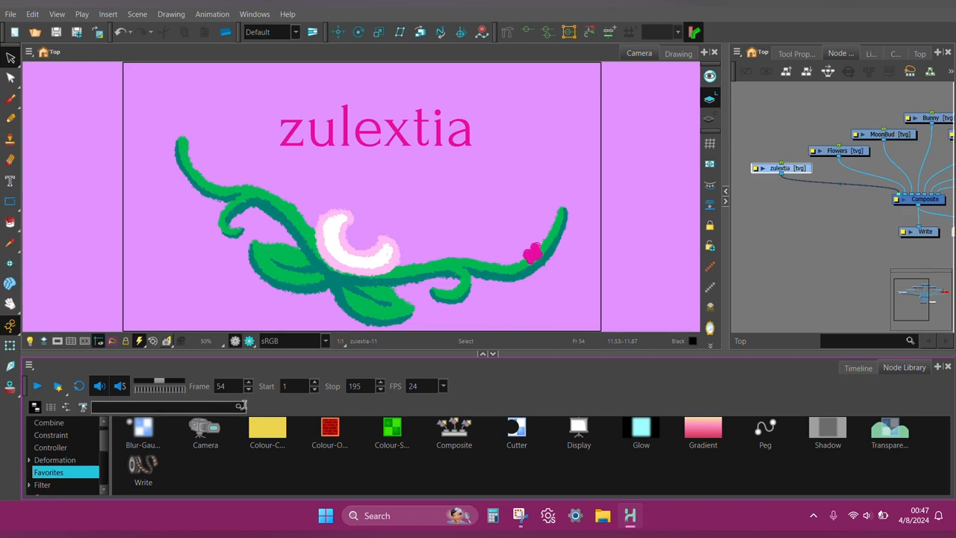
click(190, 405)
text(trans)
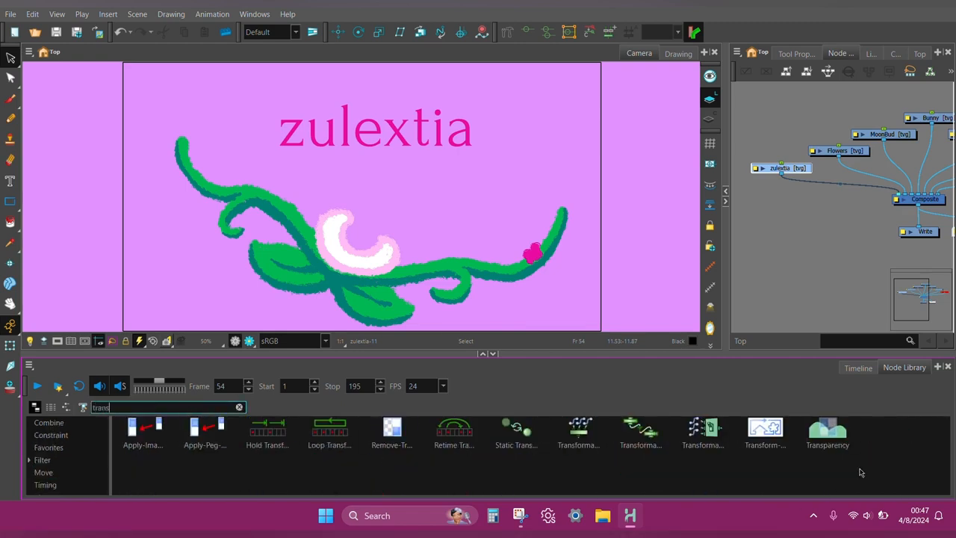
click(30, 447)
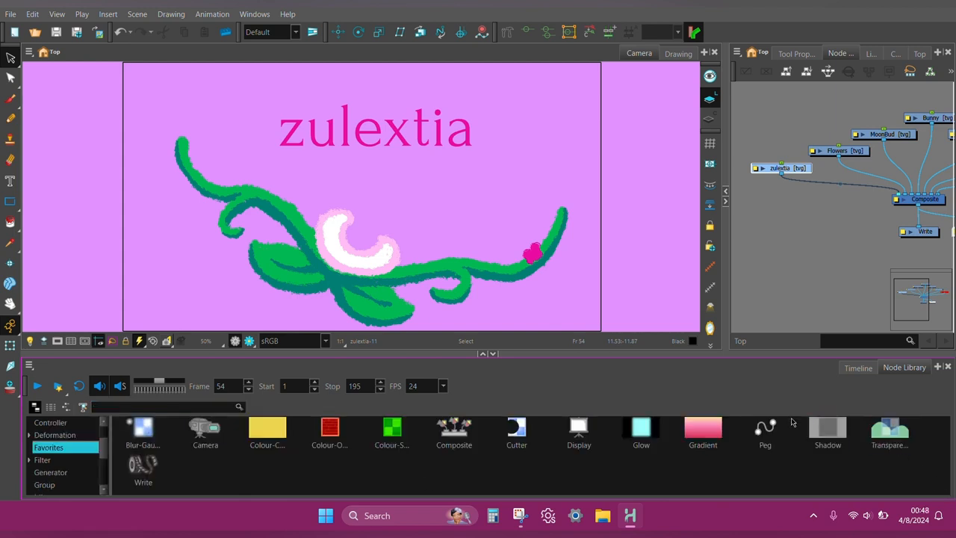
drag(891, 440, 844, 313)
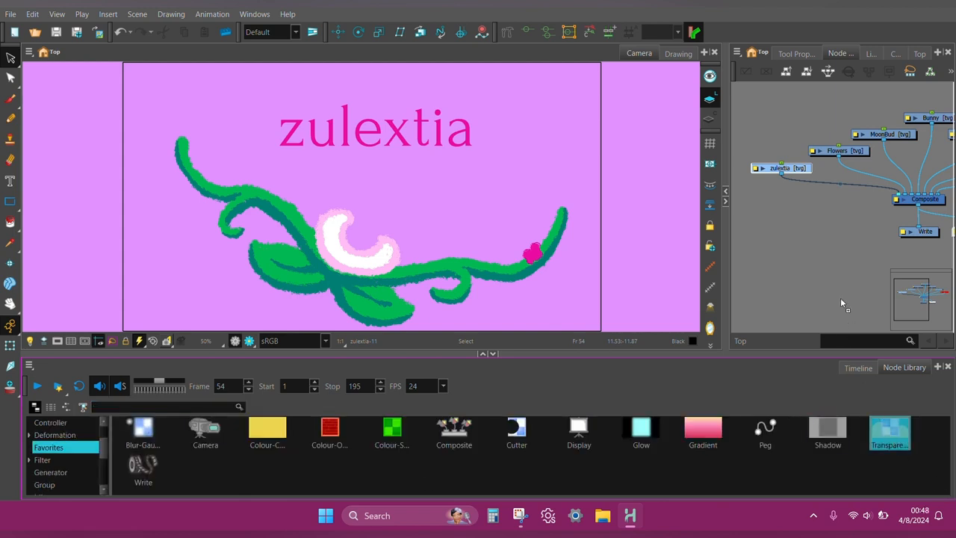
drag(791, 197, 797, 197)
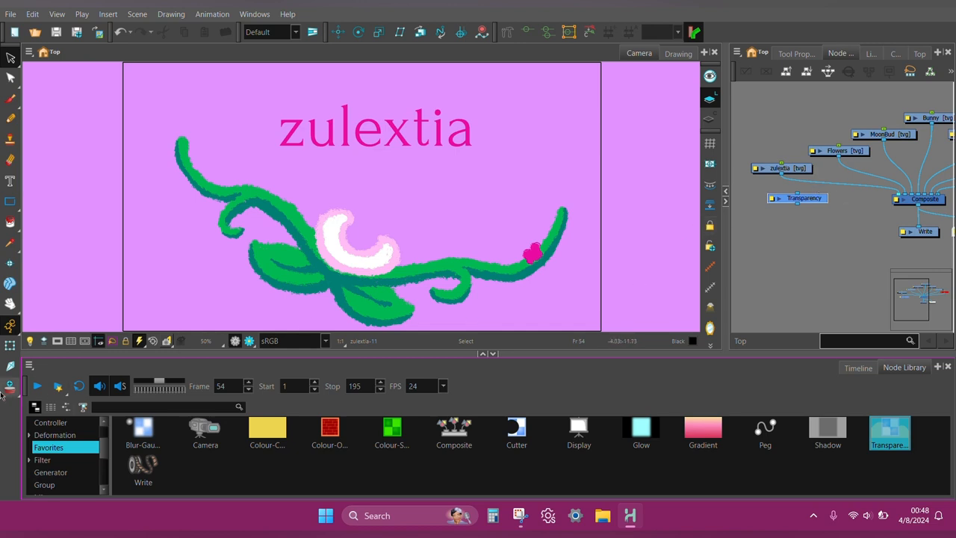
Route the zulextia drawing node's output through the Transparency node into the Composite
click(848, 368)
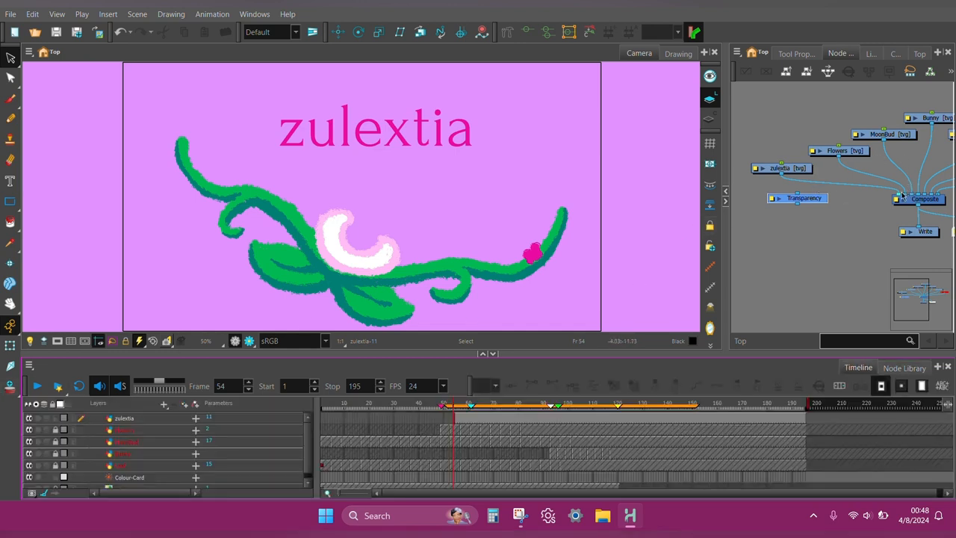
drag(900, 196, 806, 200)
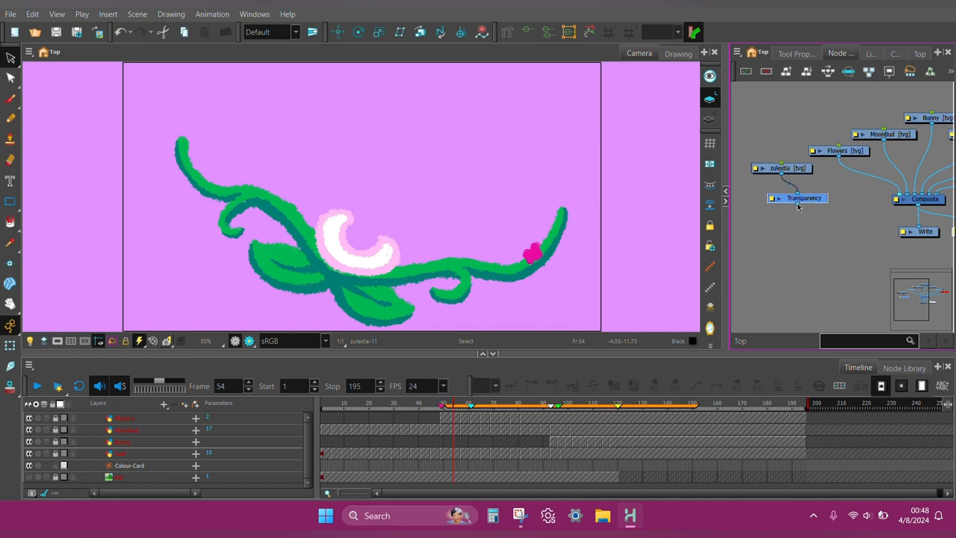
drag(797, 205, 896, 198)
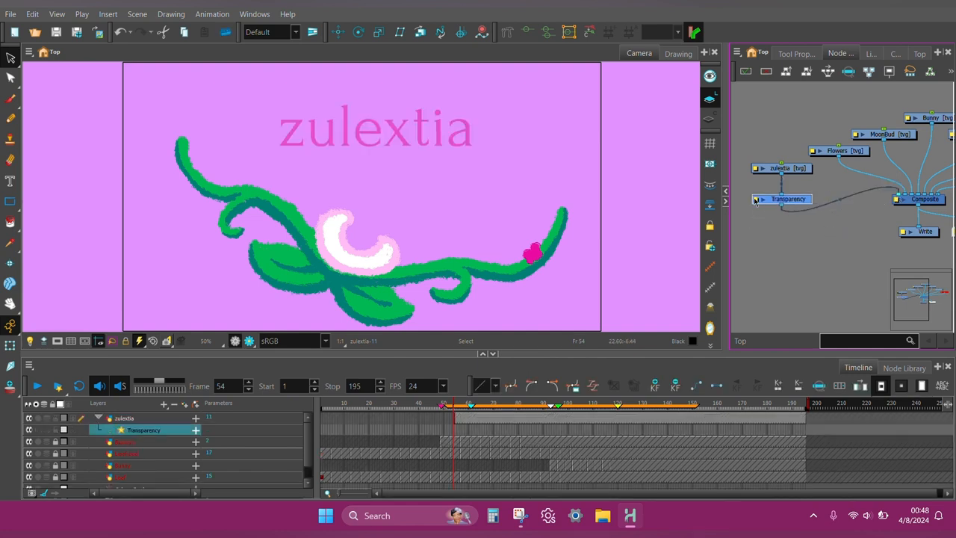
Create an ease function for the Transparency node's transparency value
click(756, 200)
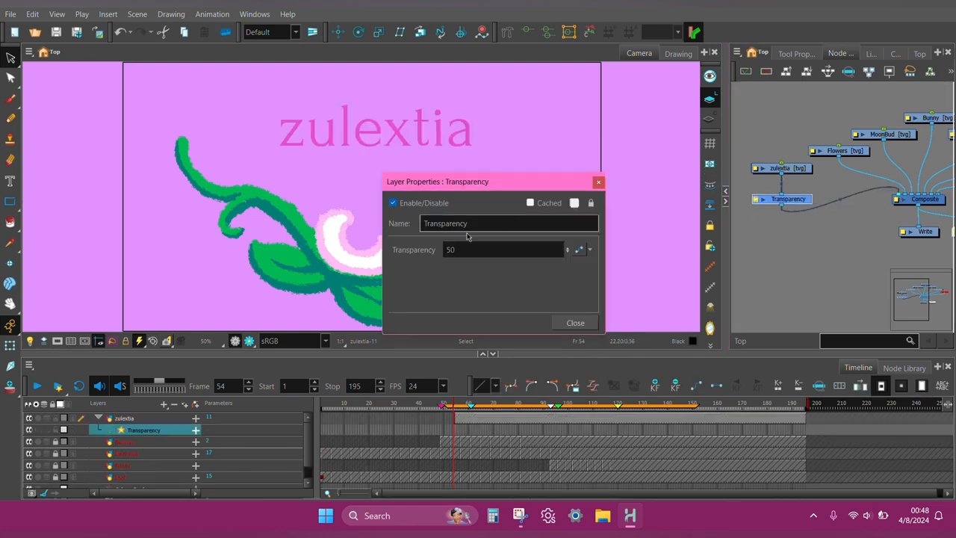
click(590, 251)
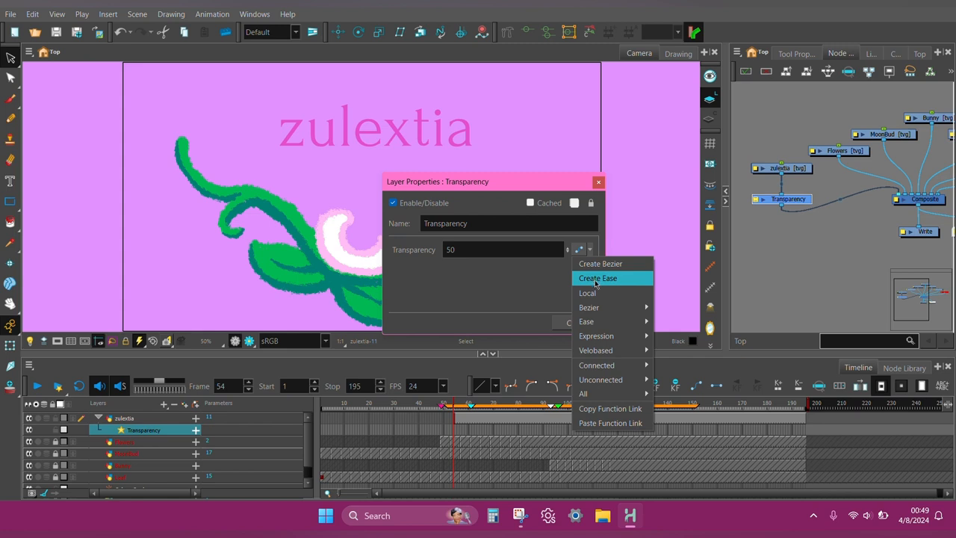
click(595, 281)
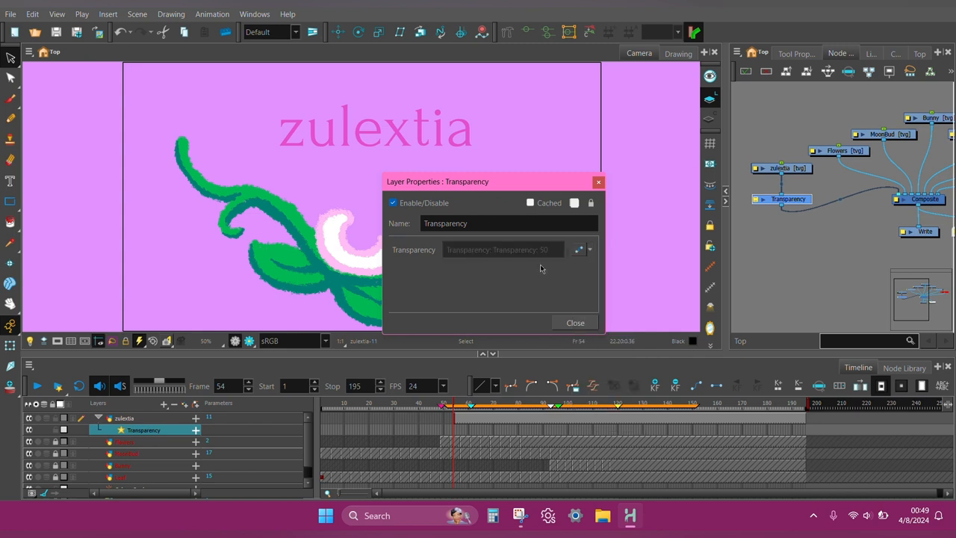
Set a transparency keyframe of 100 at frame 54 in the ease function
click(578, 251)
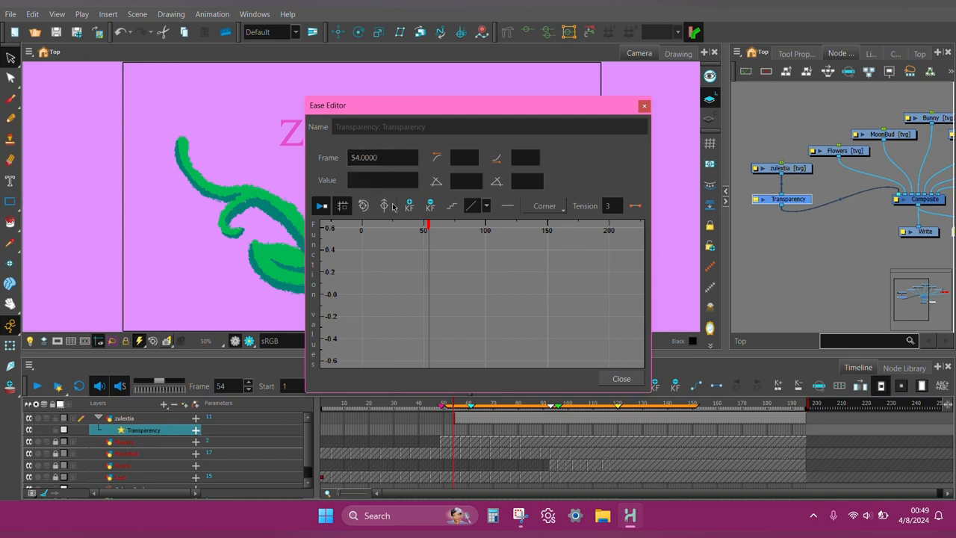
click(359, 182)
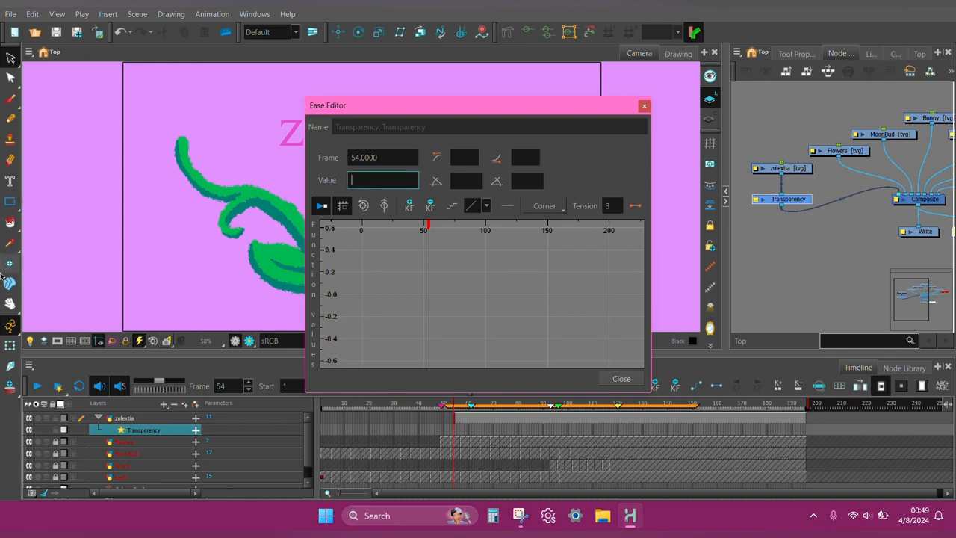
text(100)
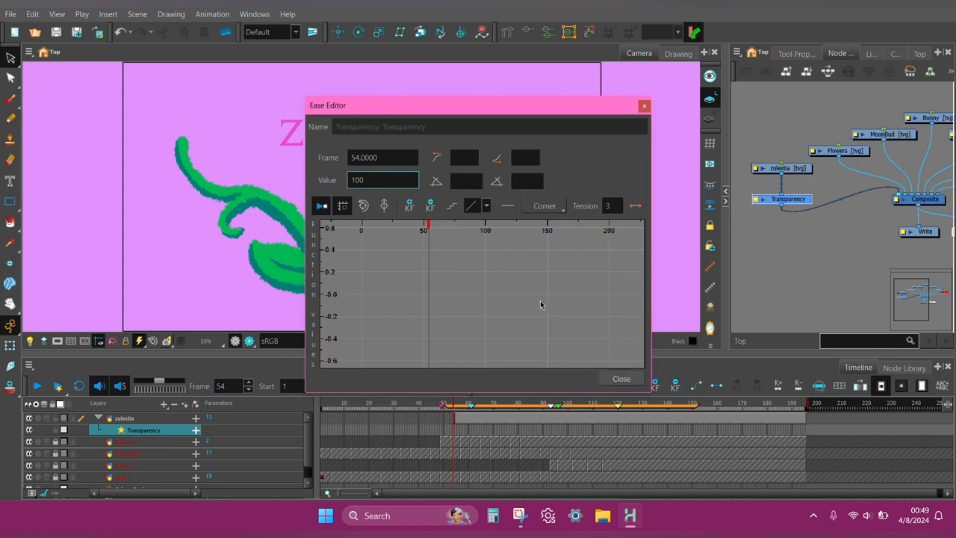
click(619, 380)
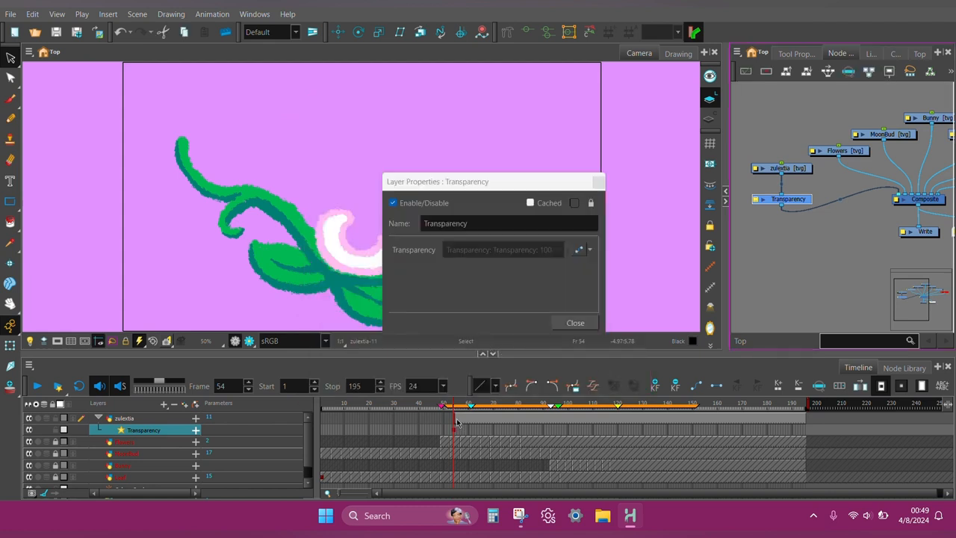
Set a transparency keyframe of 0 at frame 120 and preview the animation from frame 1
click(619, 418)
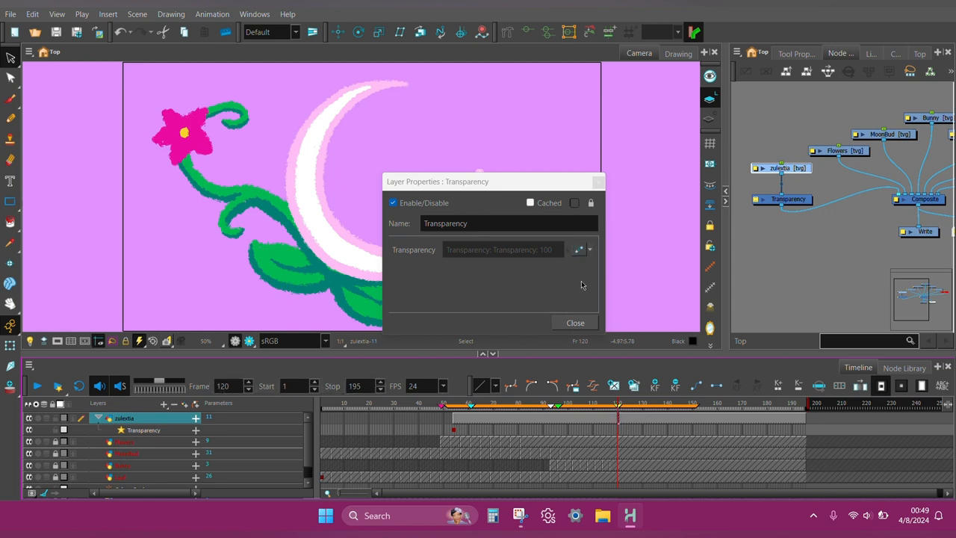
click(578, 250)
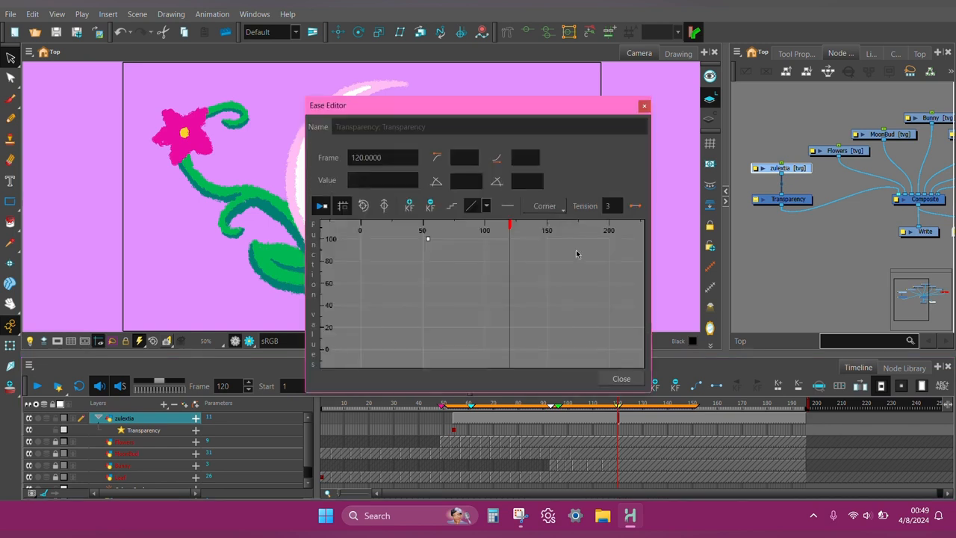
click(368, 180)
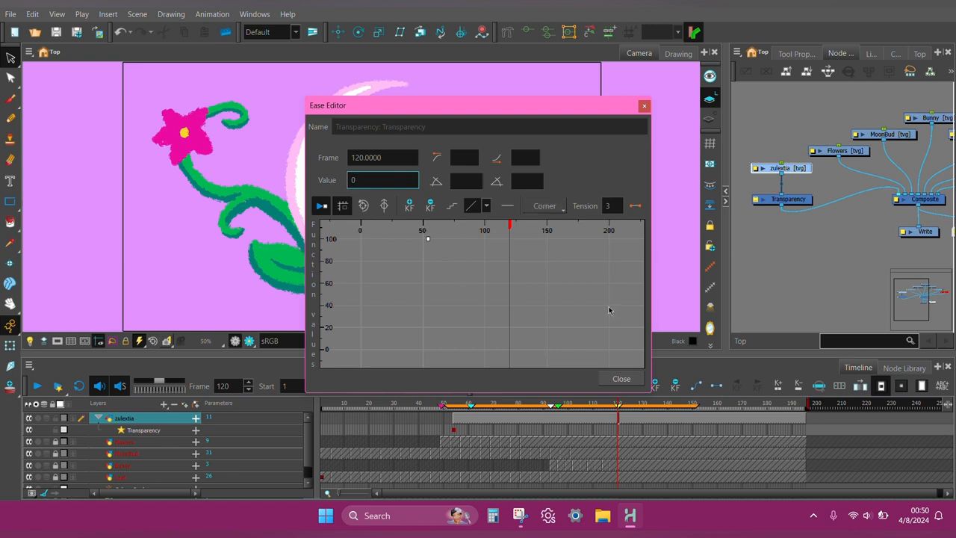
click(619, 379)
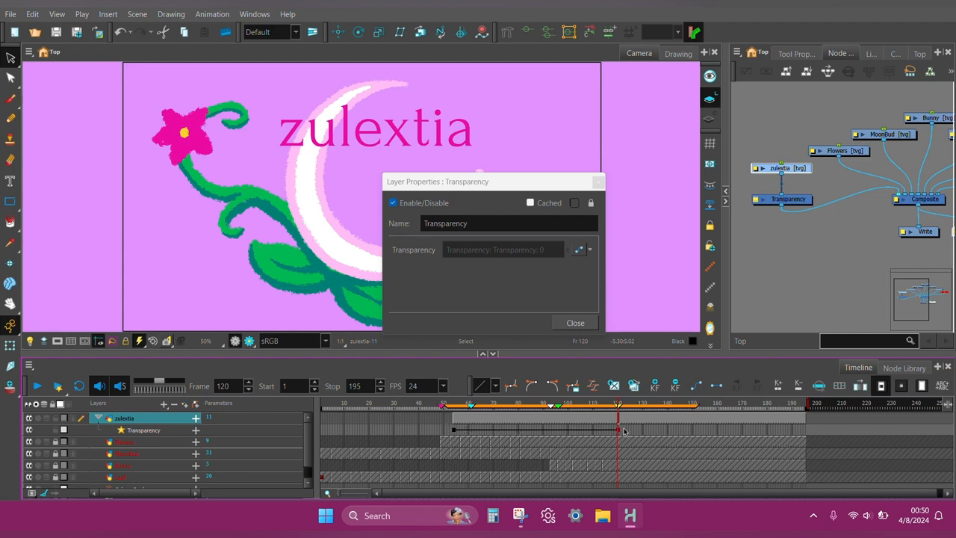
click(598, 182)
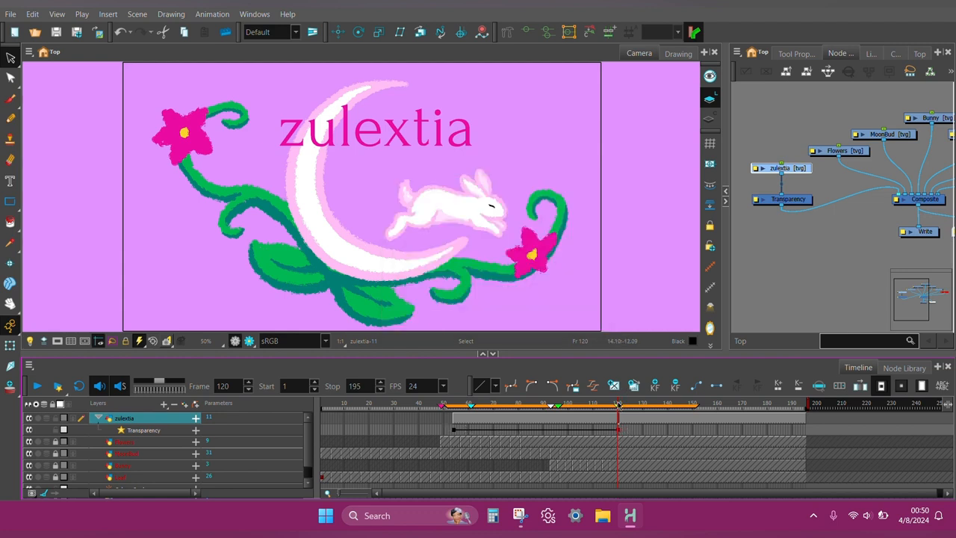
drag(618, 405, 292, 416)
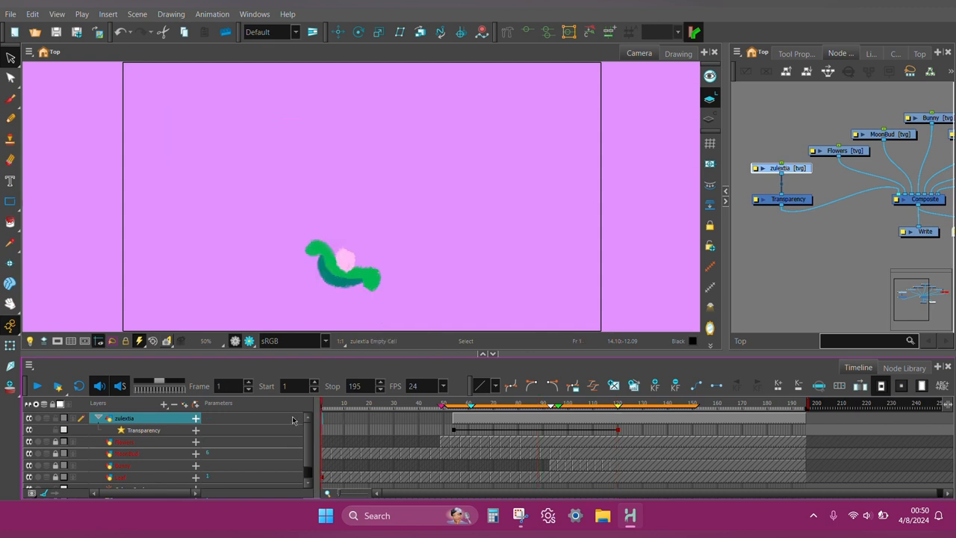
click(40, 392)
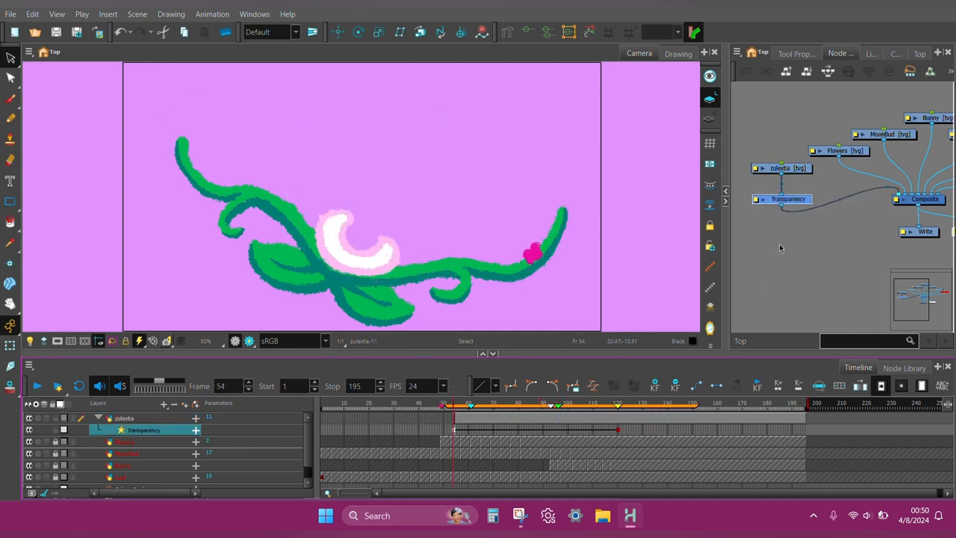
Set the Transparency node's keyframe at frame 54 to 0
click(755, 199)
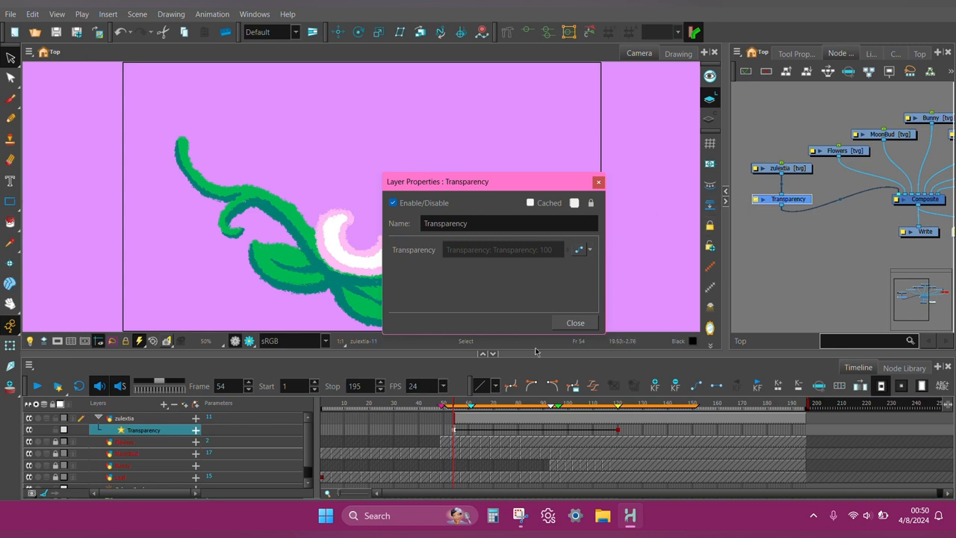
click(578, 249)
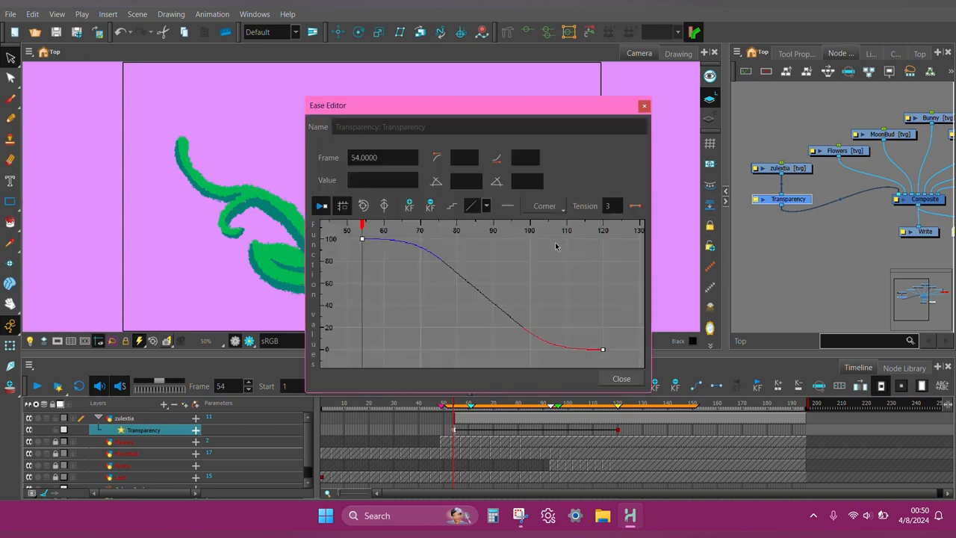
click(361, 179)
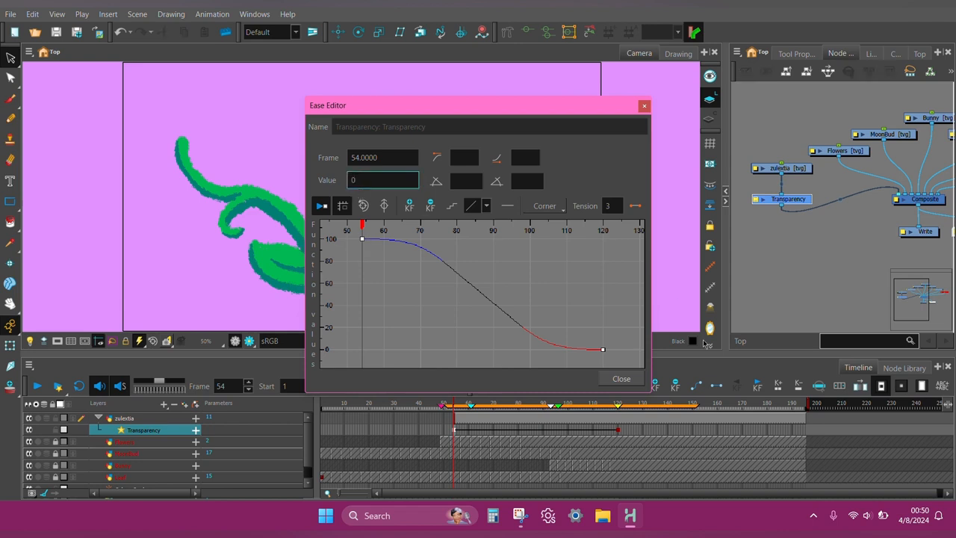
click(622, 378)
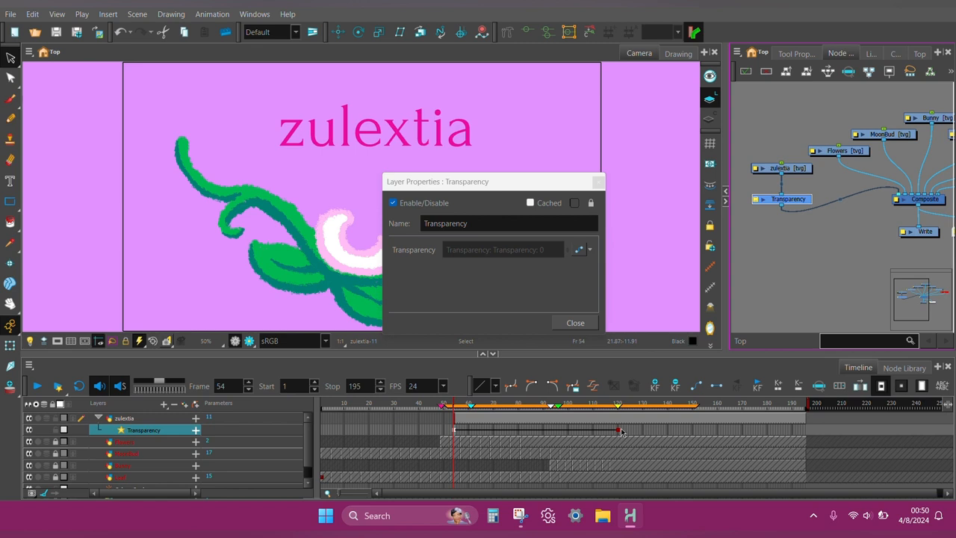
Set the Transparency node's keyframe at frame 120 to 100 and play back the animation
click(617, 430)
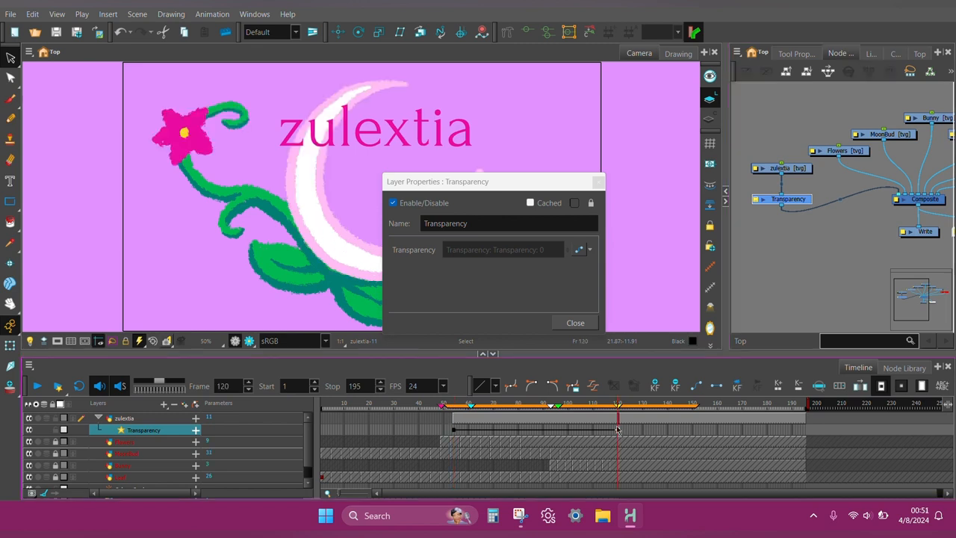
click(579, 250)
click(396, 179)
text(100)
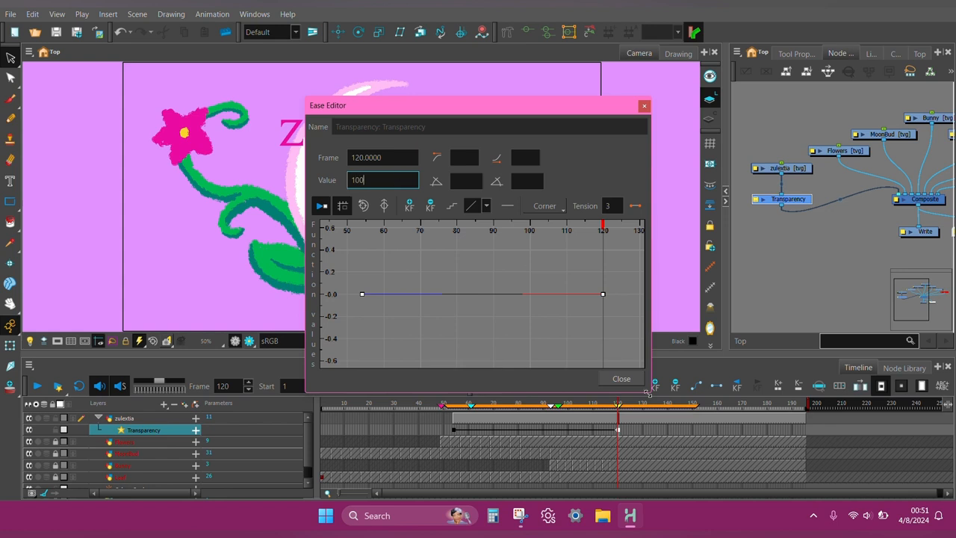
click(621, 378)
click(575, 323)
click(38, 386)
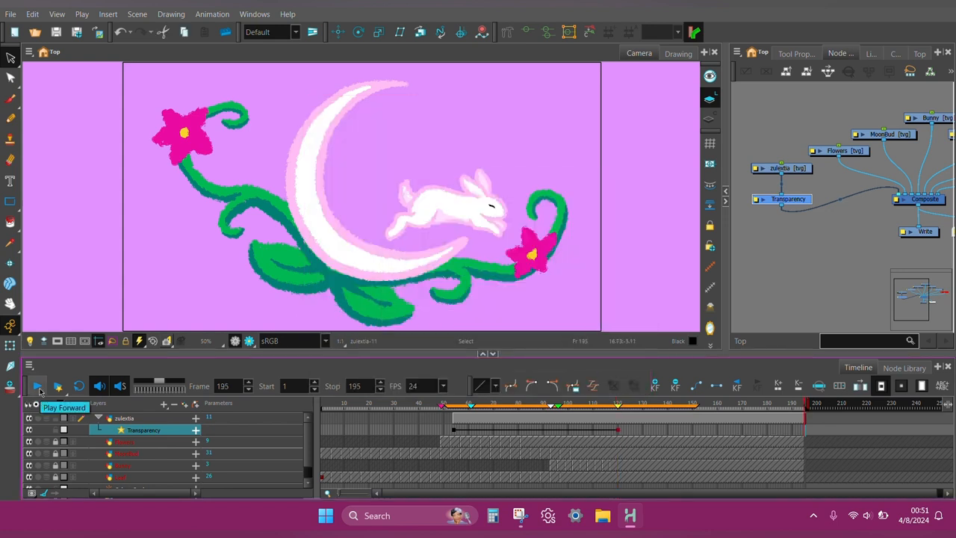
click(38, 386)
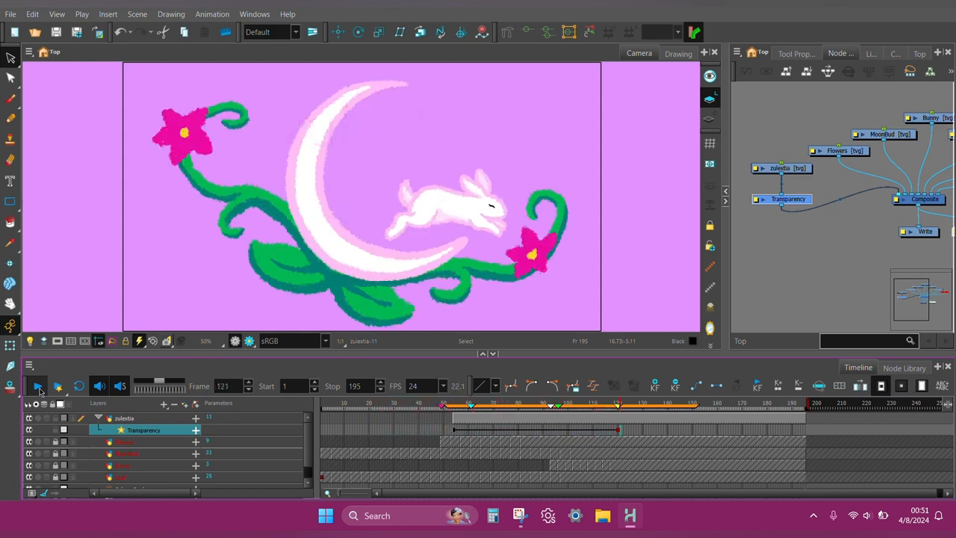
Add a keyframe at frame 83 to the Transparency node's ease function with a value of 100
click(525, 431)
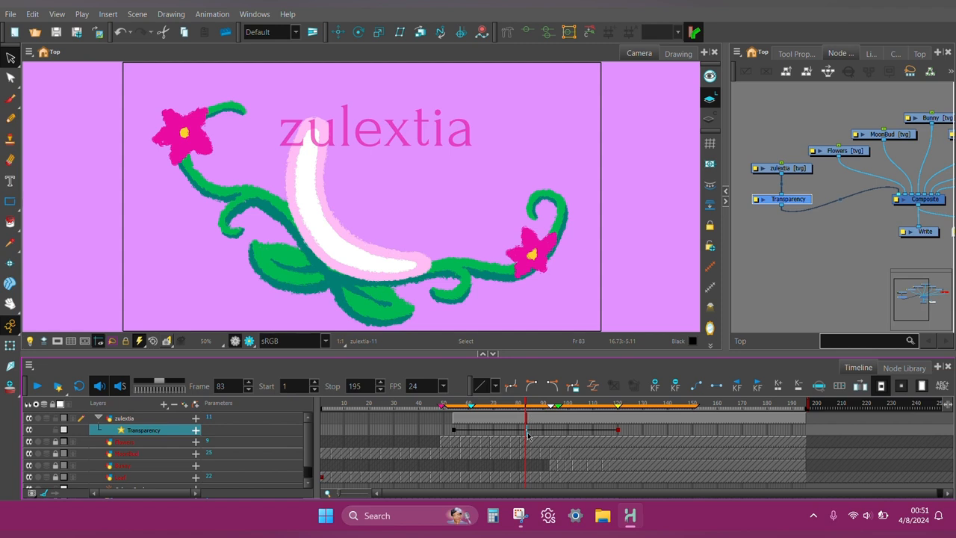
click(755, 201)
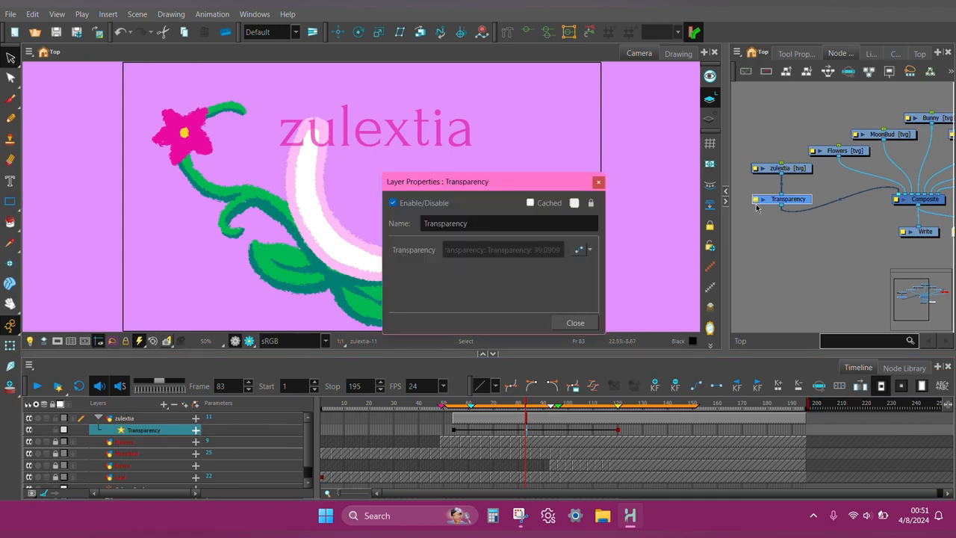
click(579, 253)
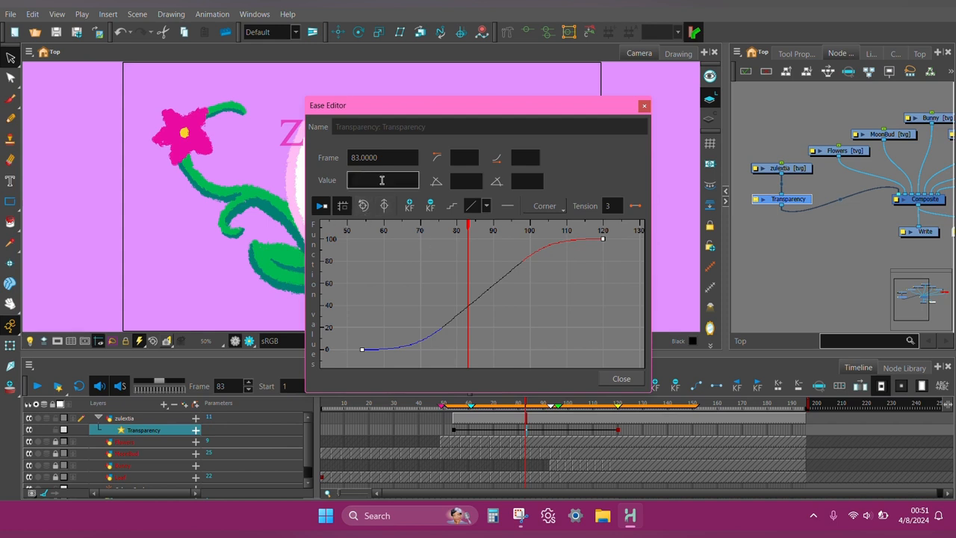
click(356, 180)
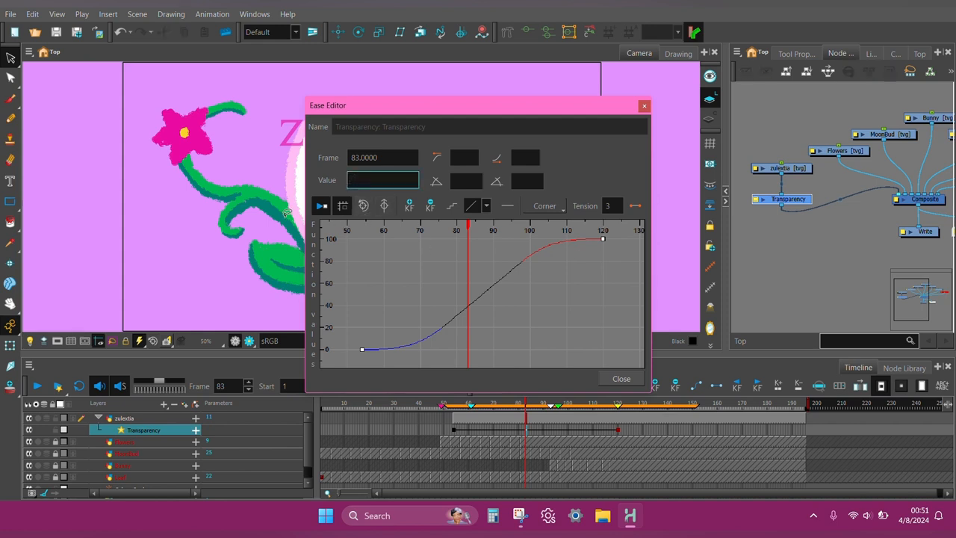
text(100)
click(621, 378)
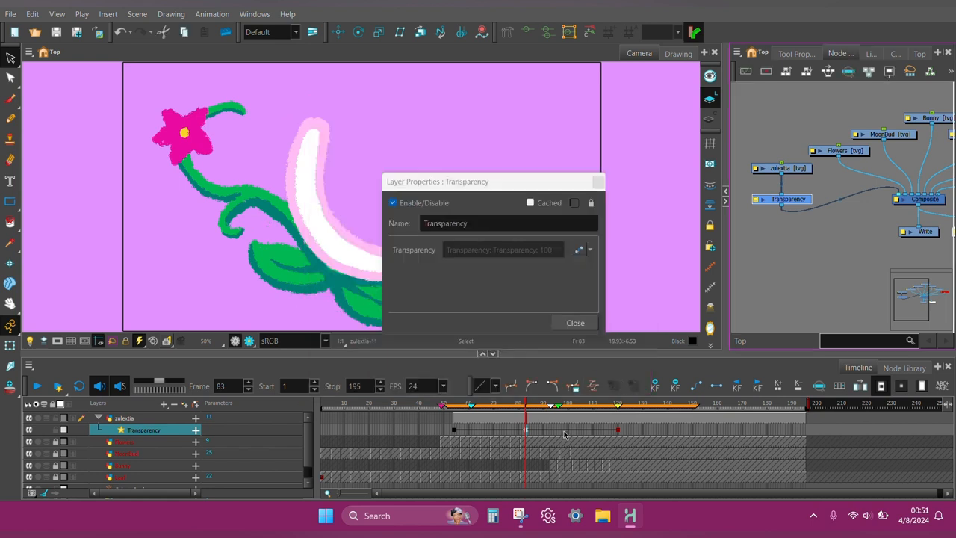
Set a transparency keyframe of 9 at frame 100 and play back the animation from the start
click(569, 431)
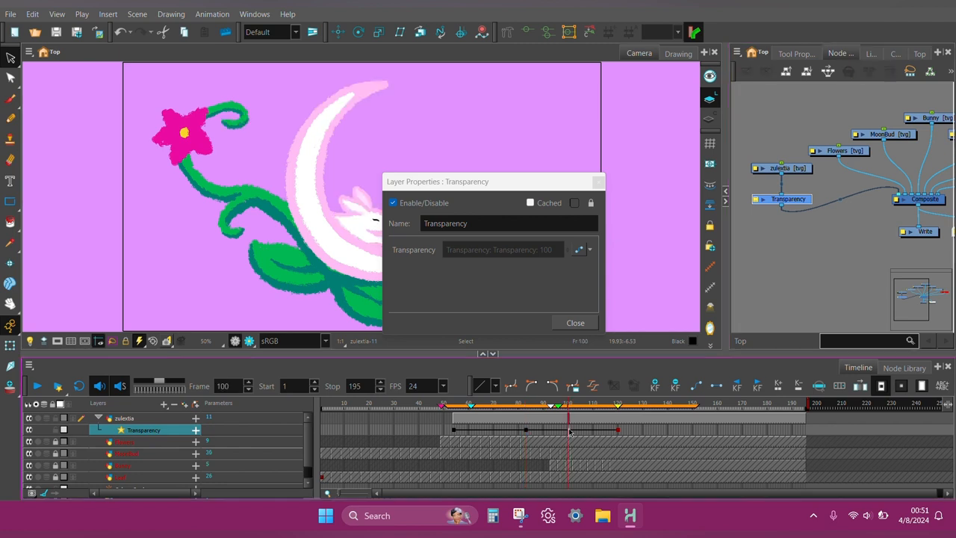
click(579, 249)
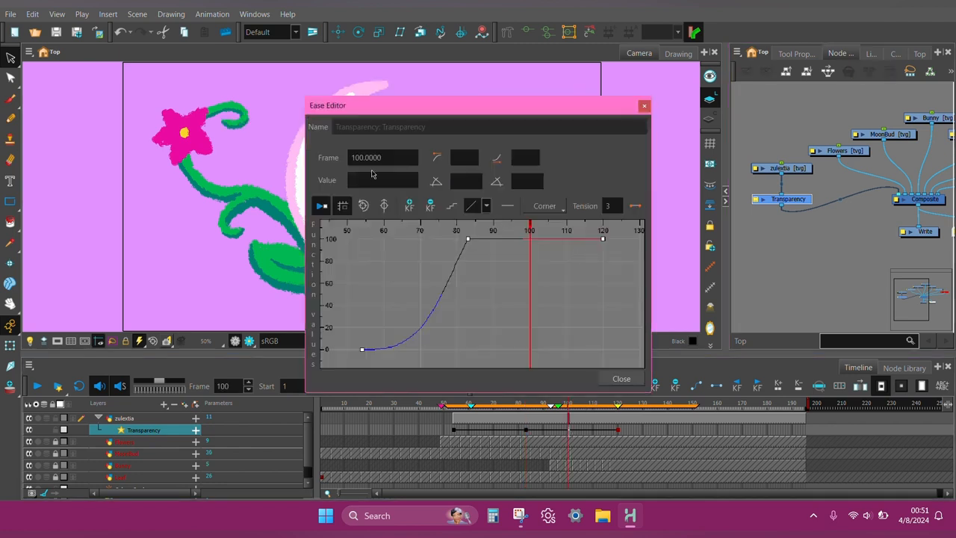
click(369, 182)
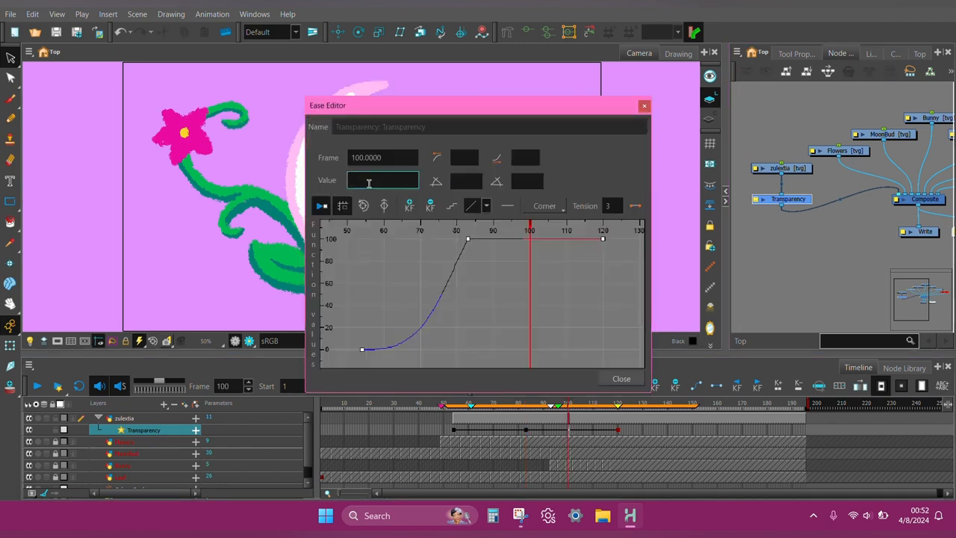
click(621, 380)
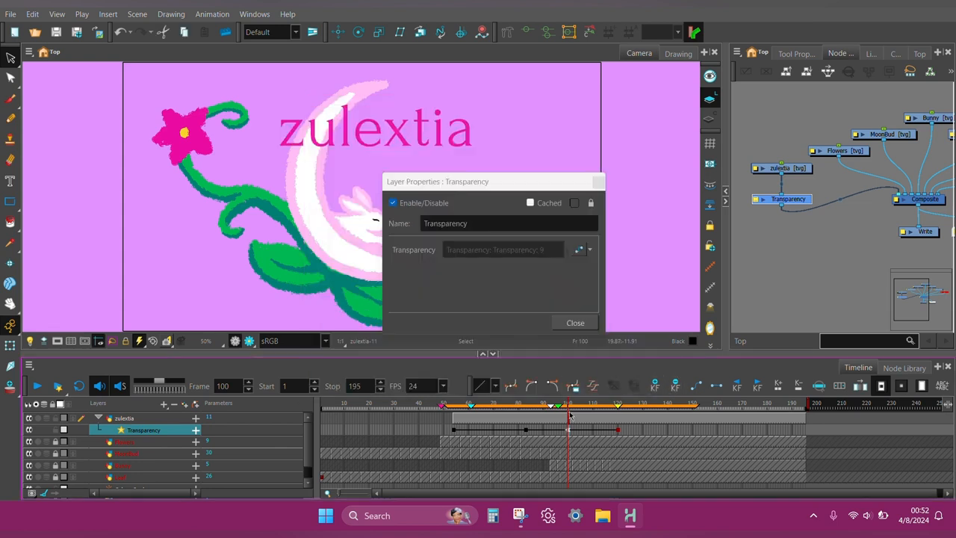
click(575, 323)
drag(565, 401, 323, 403)
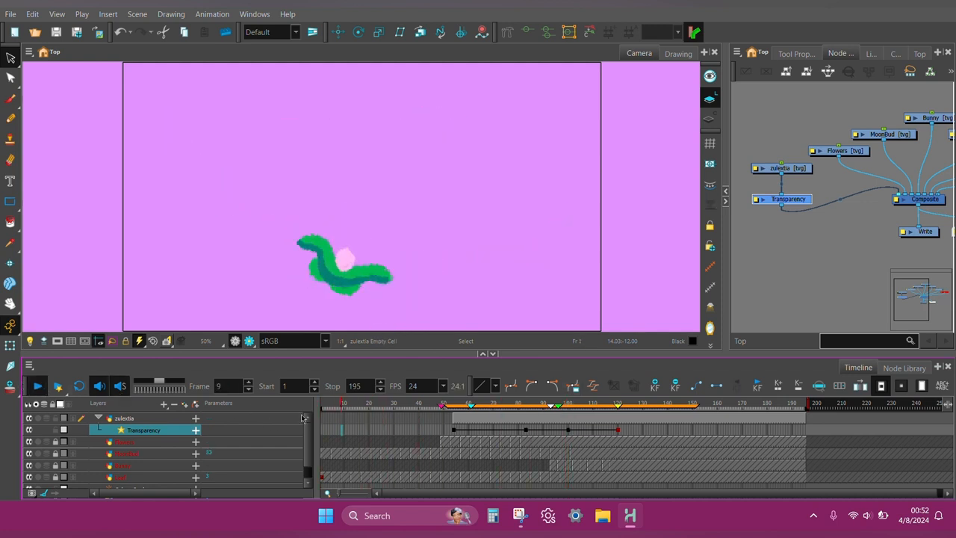